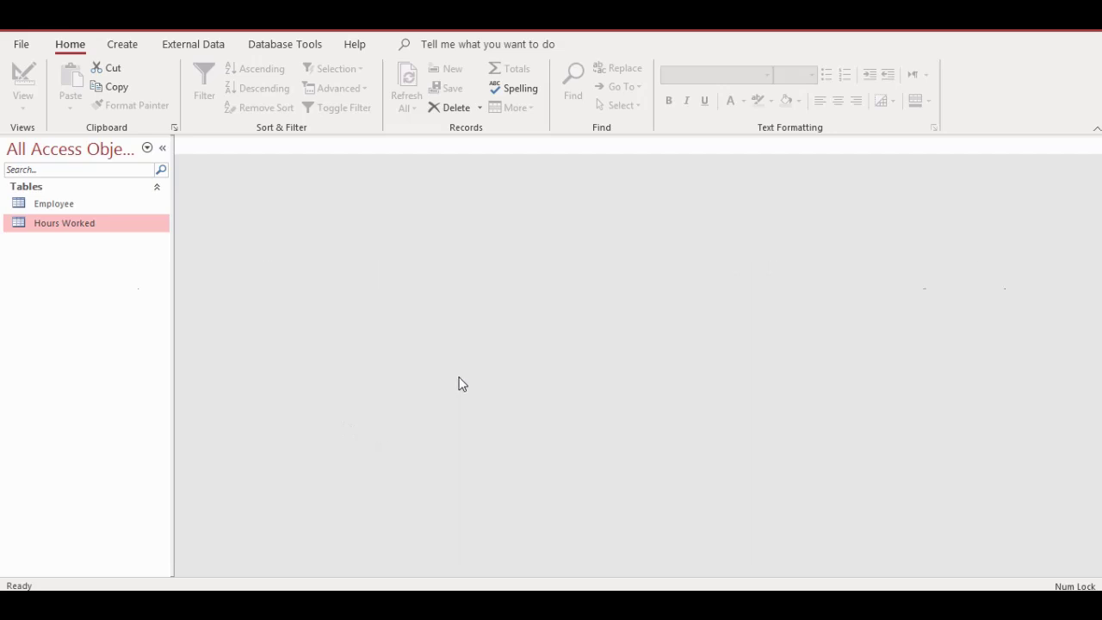
Step: Open the Hours Worked datasheet and select its ID No, Week and Hours columns
{"action": "left_click", "coordinate": [95, 208]}
{"action": "left_click", "coordinate": [99, 228]}
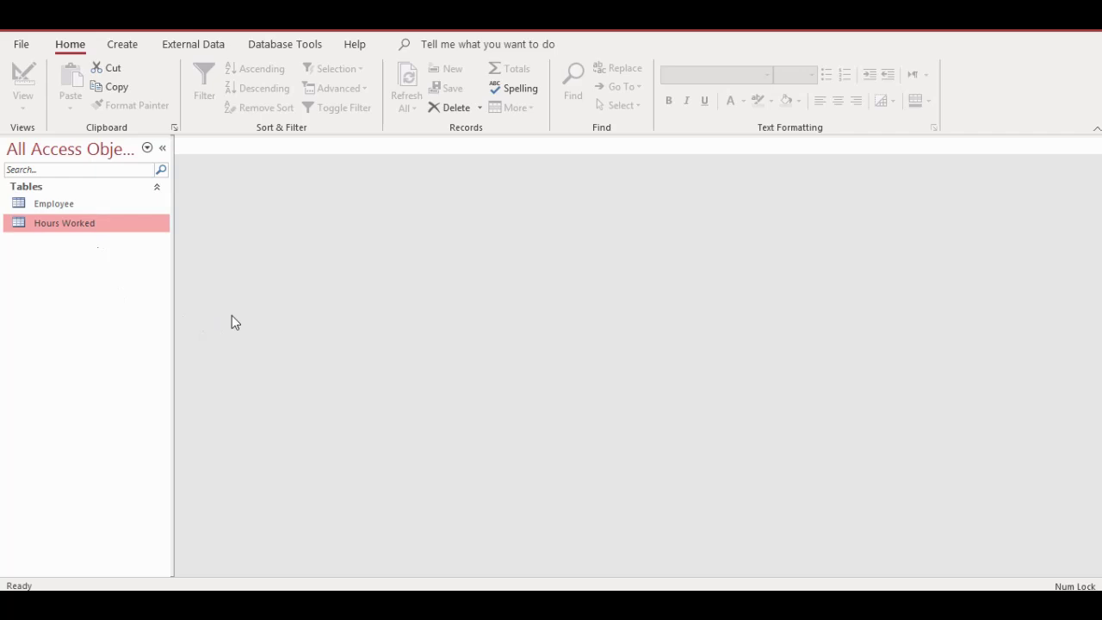
{"action": "double_click", "coordinate": [59, 223]}
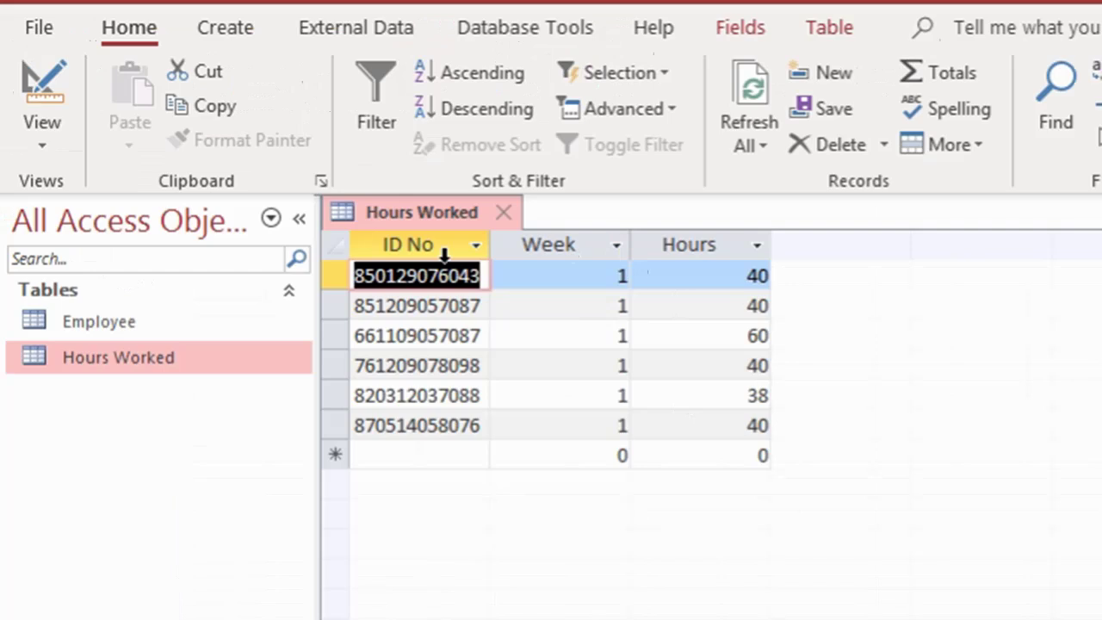
{"action": "left_click", "coordinate": [431, 244]}
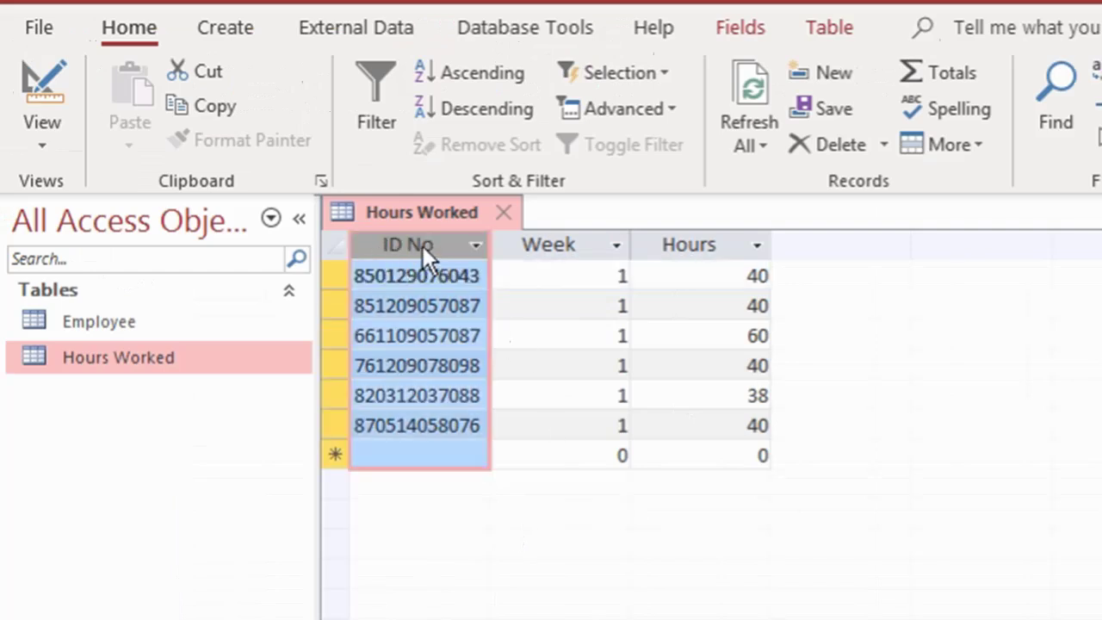
{"action": "left_click", "coordinate": [575, 245]}
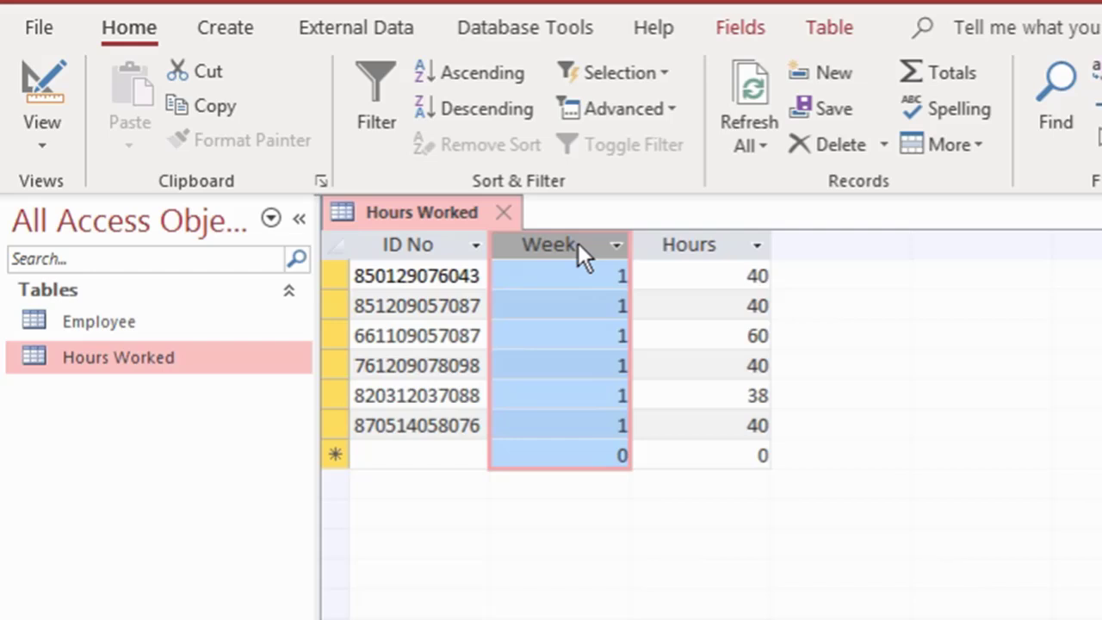
{"action": "left_click", "coordinate": [711, 242]}
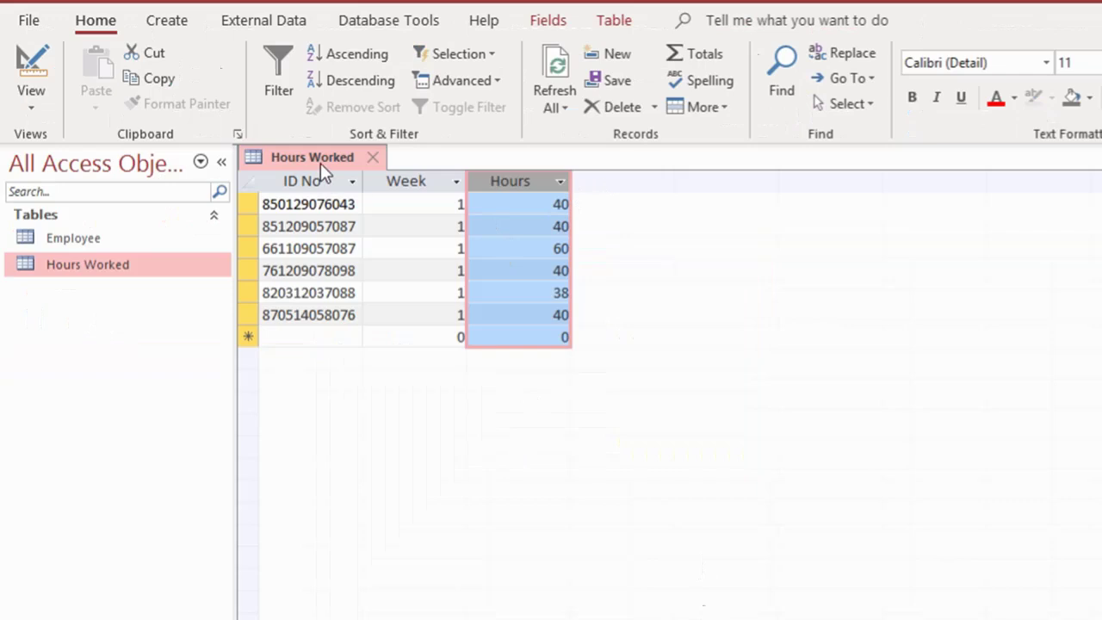
Step: In Design view, add a Short Text field named EmpCategory below Hours
{"action": "right_click", "coordinate": [289, 163]}
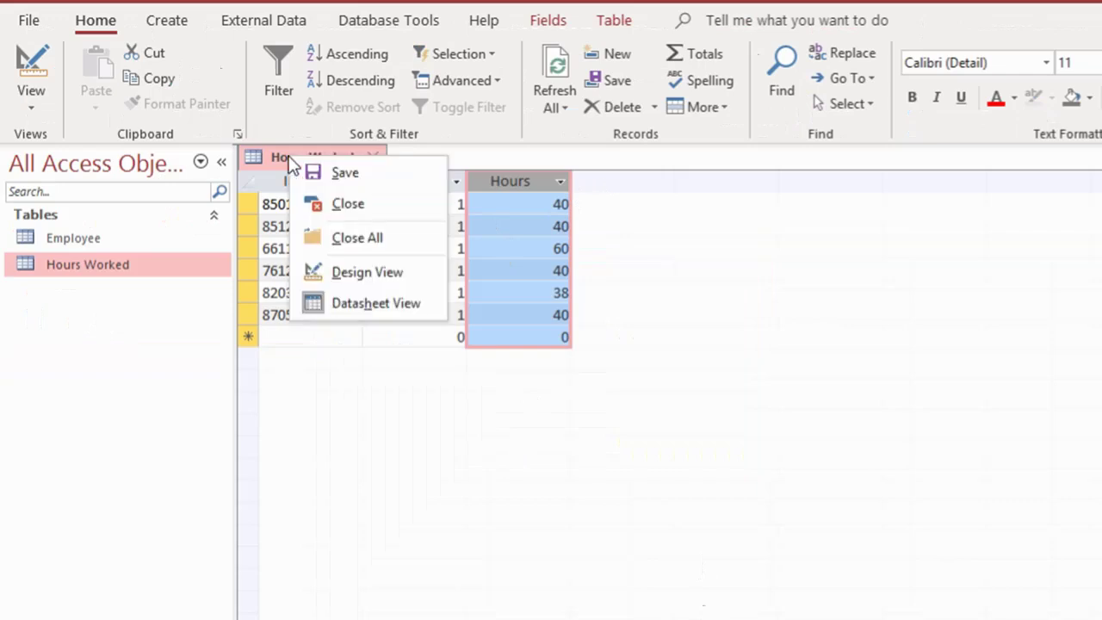
{"action": "left_click", "coordinate": [374, 275]}
{"action": "left_click", "coordinate": [353, 267]}
{"action": "type", "text": "EmpCa"}
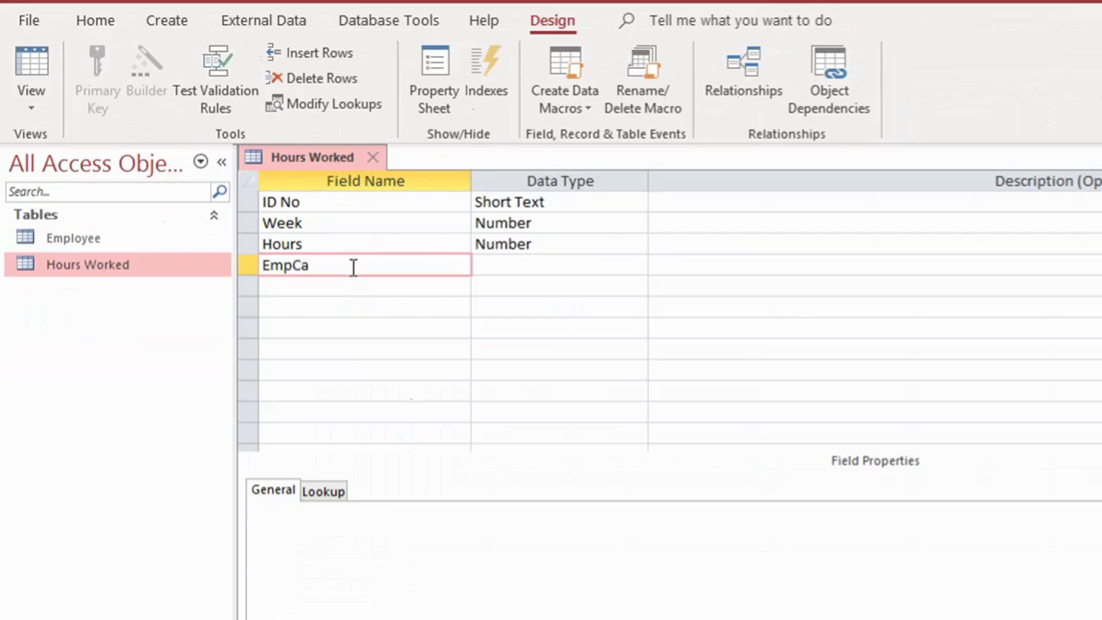
{"action": "type", "text": "tegory"}
{"action": "left_click", "coordinate": [548, 262]}
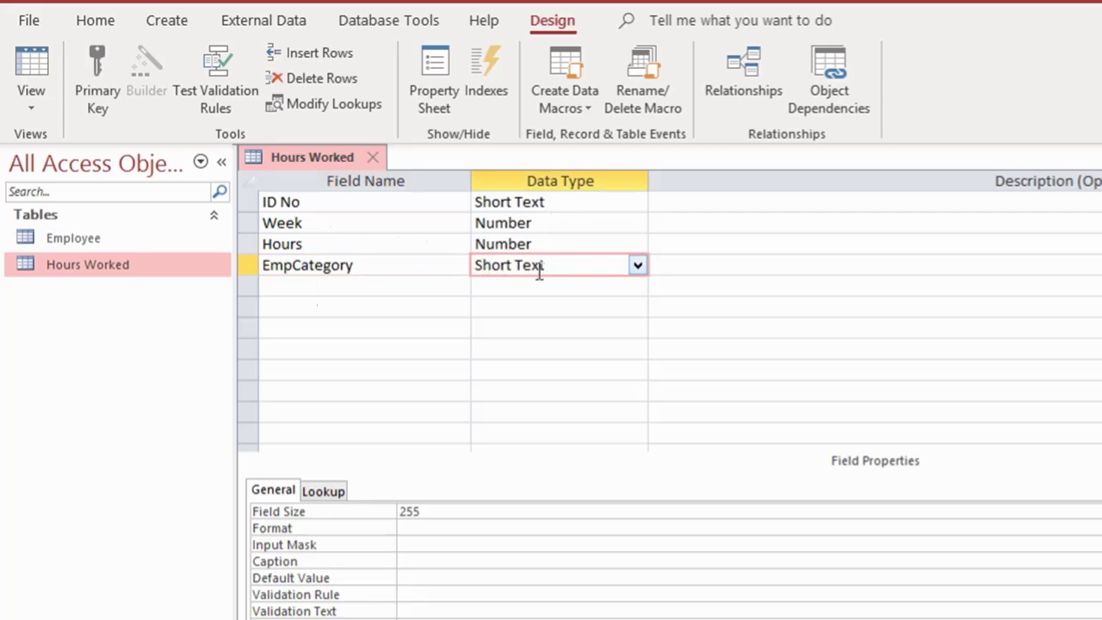
{"action": "left_click", "coordinate": [637, 268]}
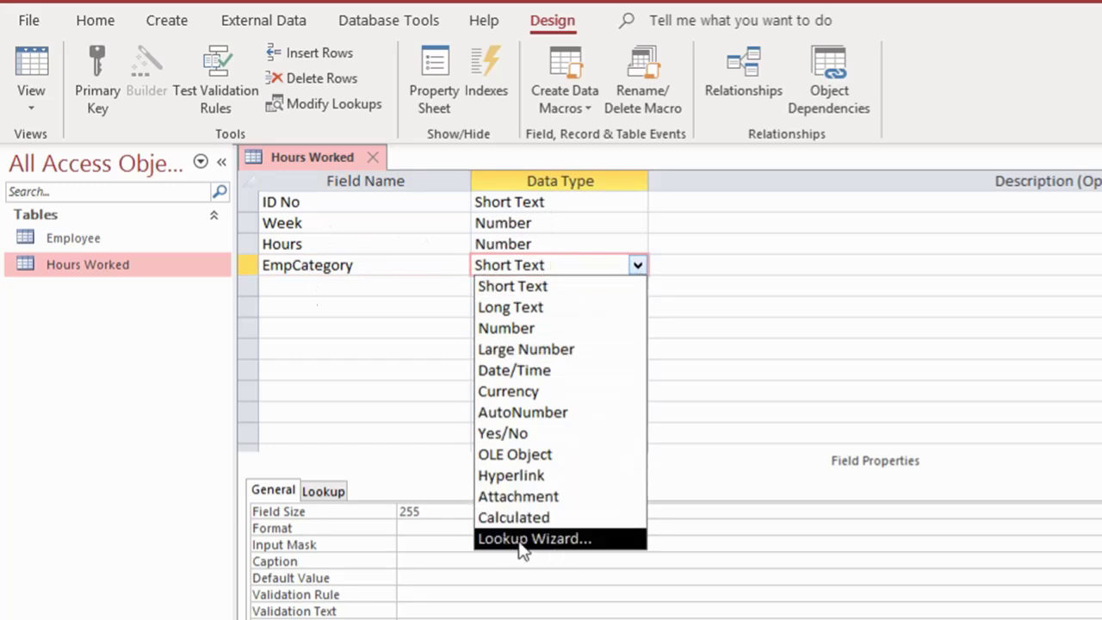
Step: Start the Lookup Wizard for EmpCategory using 'I will type in the values that I want'
{"action": "left_click", "coordinate": [588, 542]}
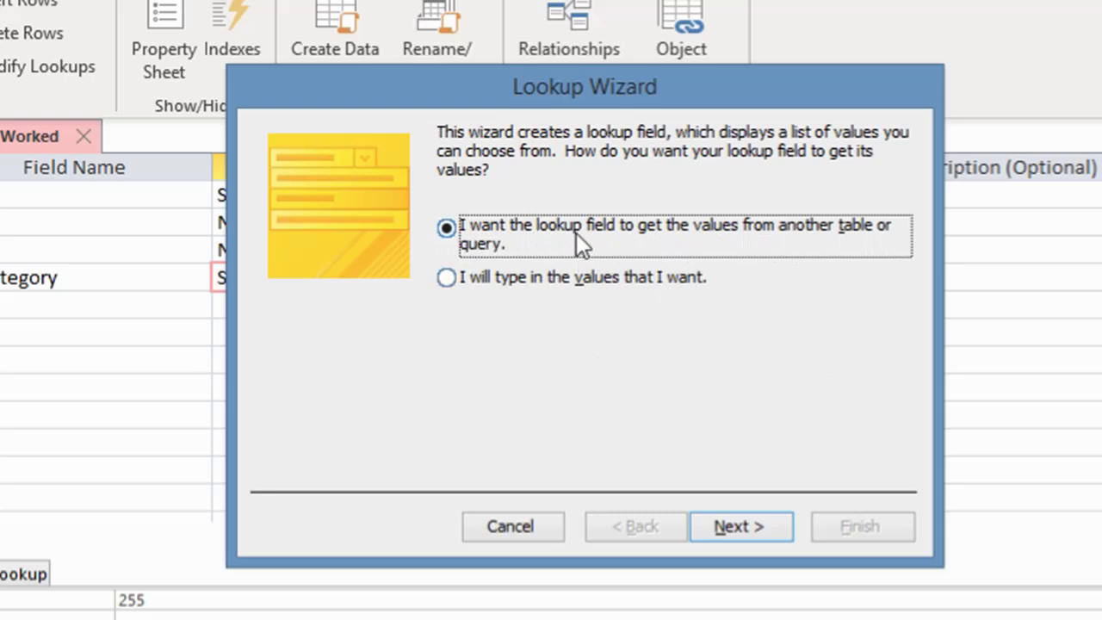
{"action": "left_click", "coordinate": [445, 277]}
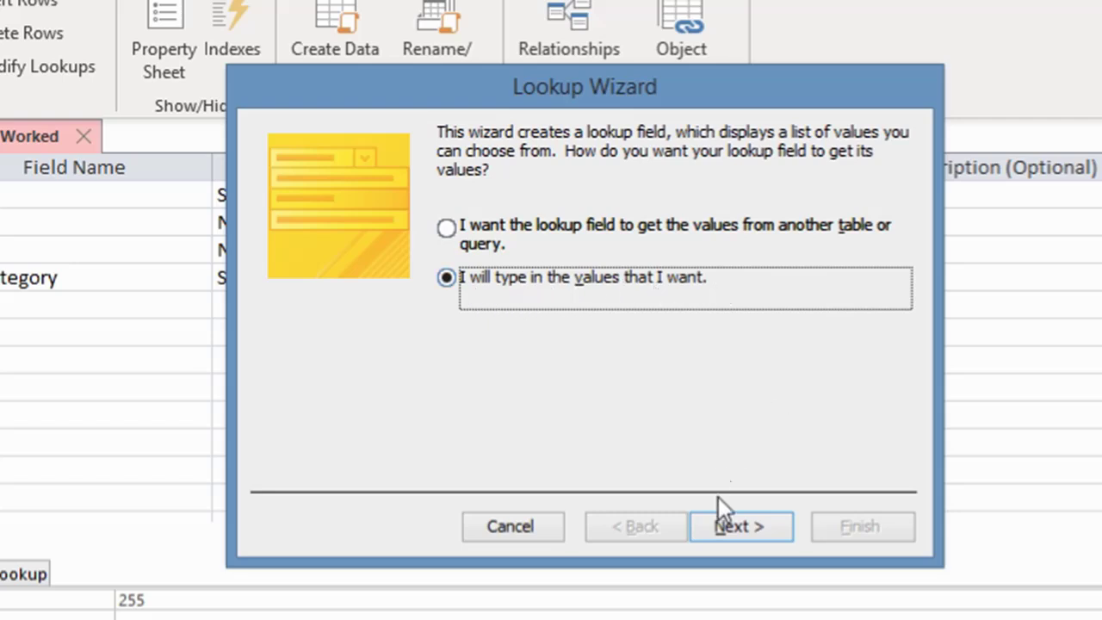
{"action": "left_click", "coordinate": [732, 525]}
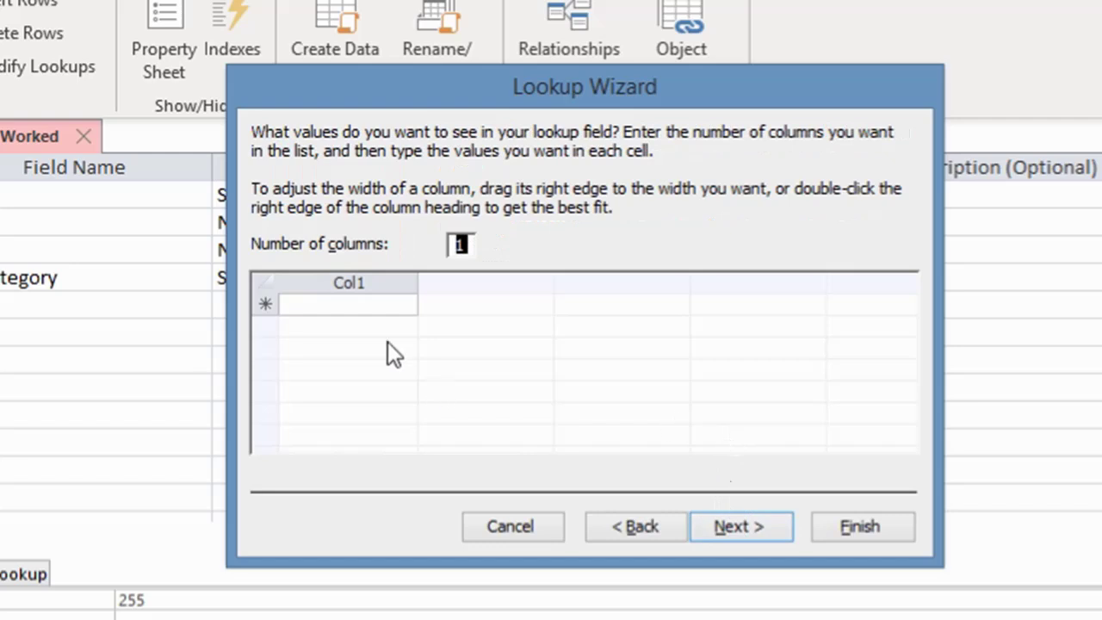
Step: Enter Salaried, Hourly and Temporary as the lookup list values in Col1
{"action": "left_click", "coordinate": [375, 307]}
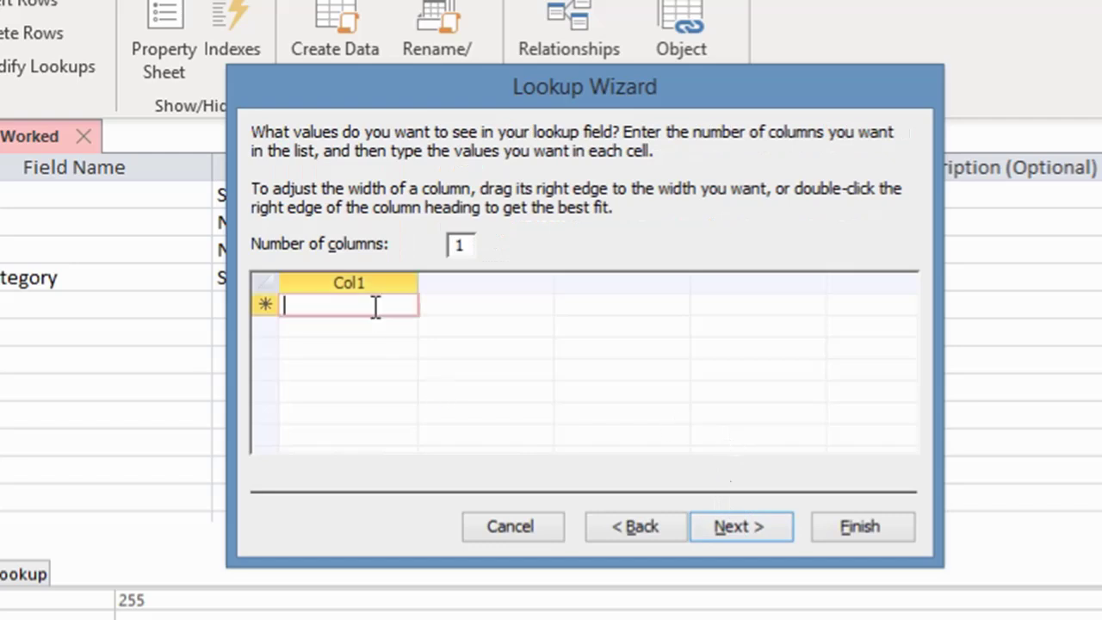
{"action": "type", "text": "Salaried"}
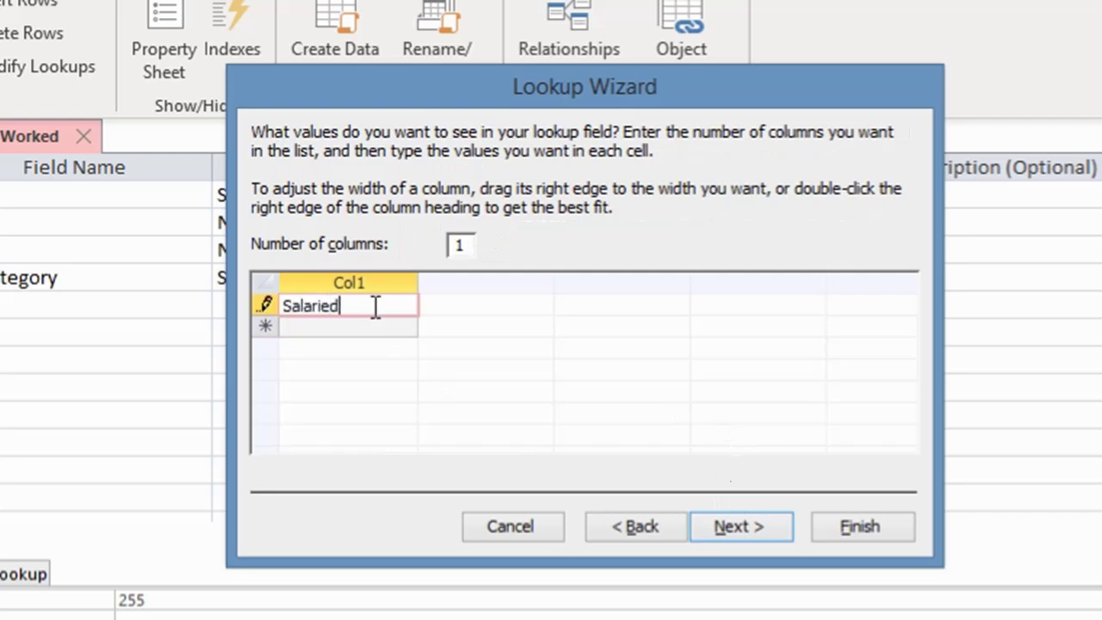
{"action": "left_click", "coordinate": [316, 331]}
{"action": "type", "text": "Hourly"}
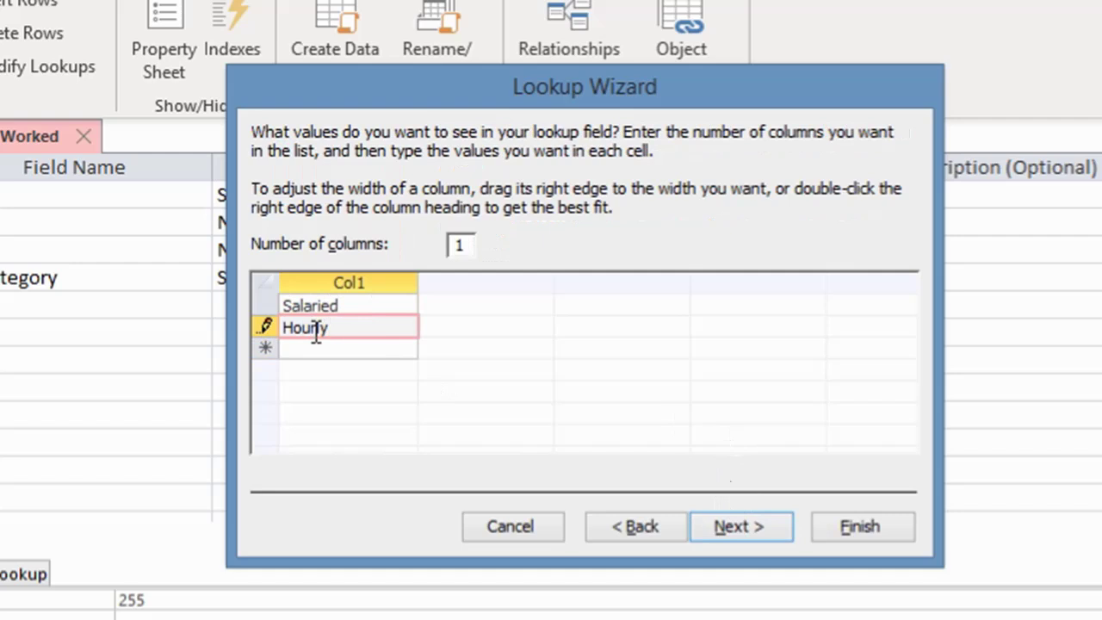
{"action": "left_click", "coordinate": [316, 350]}
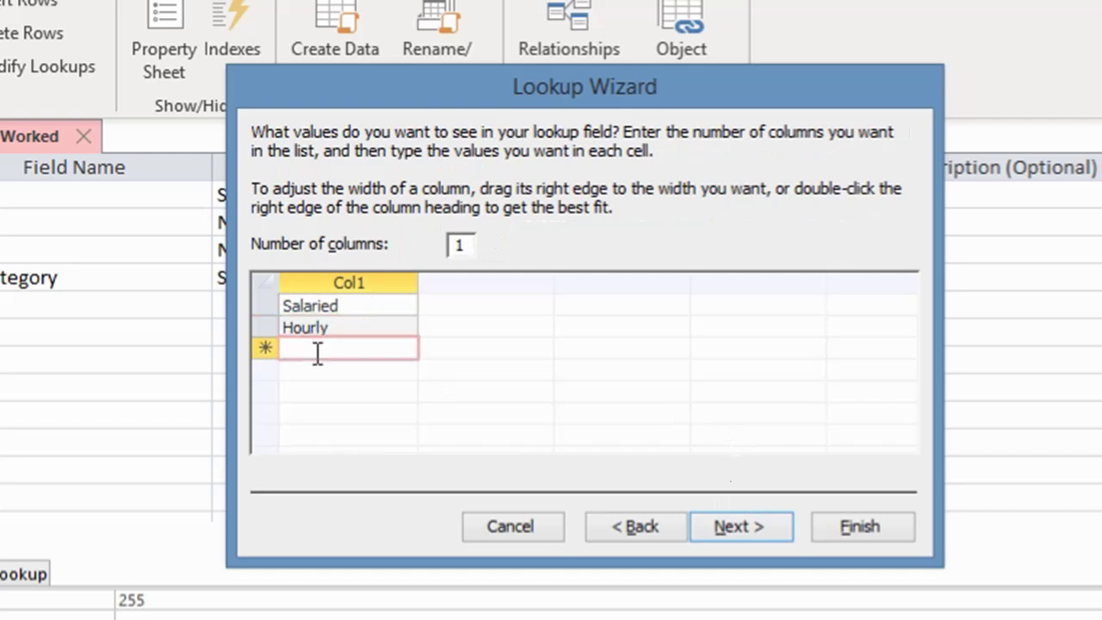
{"action": "type", "text": "Tempo"}
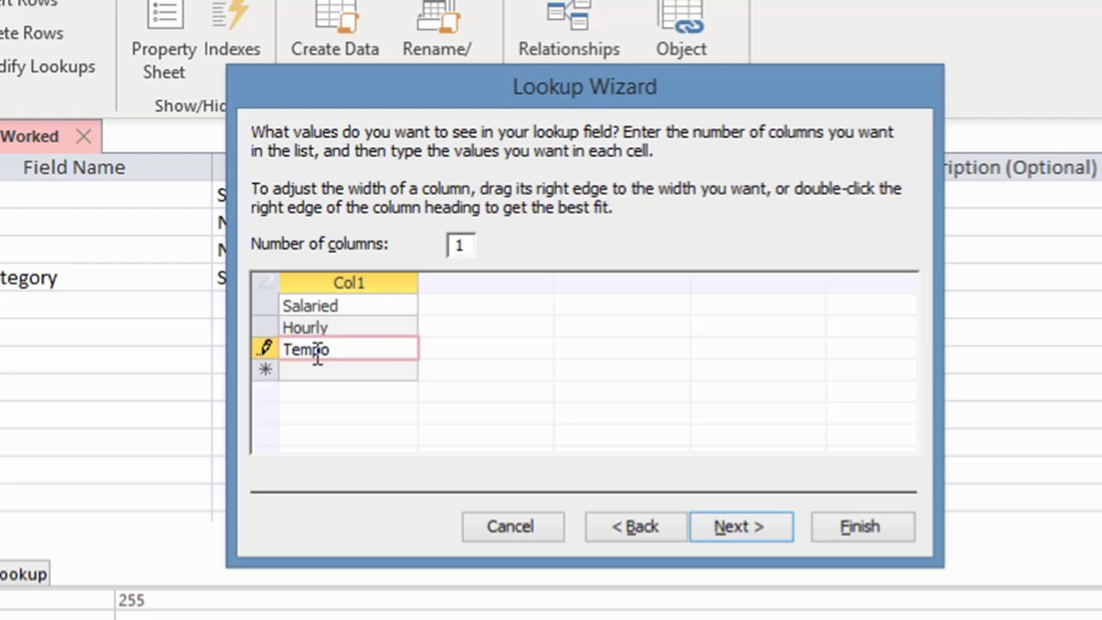
{"action": "type", "text": "rary"}
{"action": "left_click", "coordinate": [733, 527]}
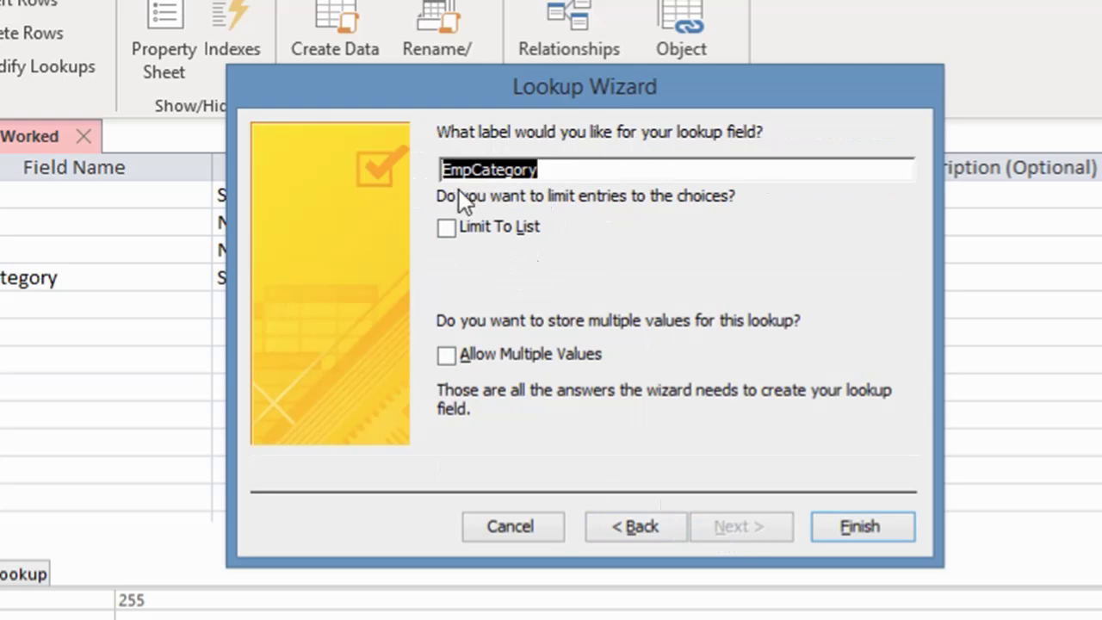
Step: Keep the EmpCategory label, enable Limit To List, and finish the wizard
{"action": "left_click", "coordinate": [554, 172]}
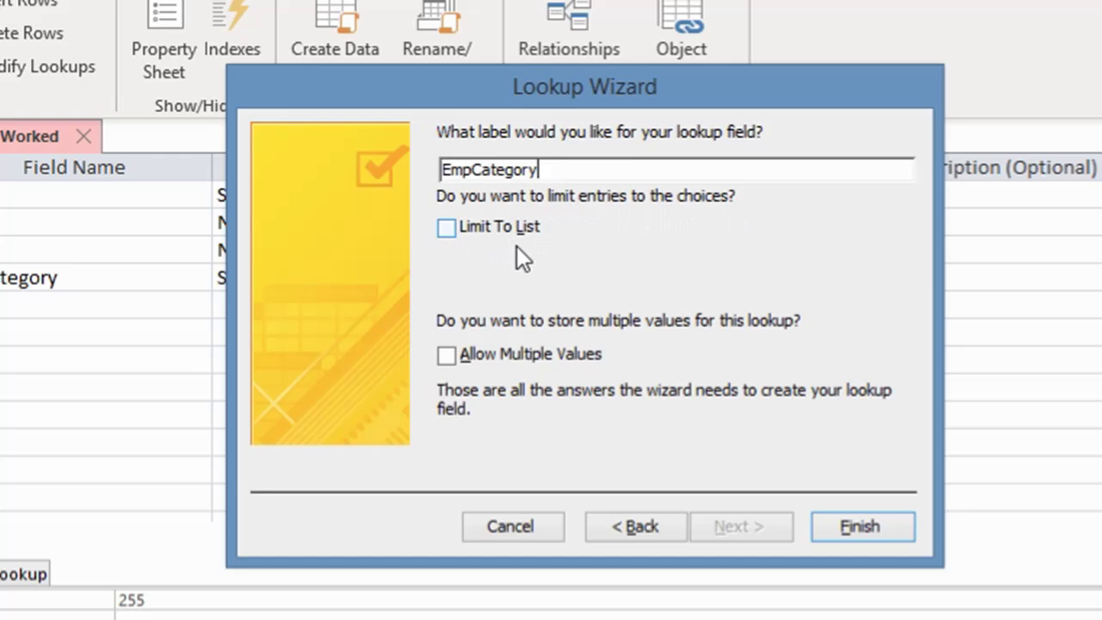
{"action": "left_click", "coordinate": [445, 227]}
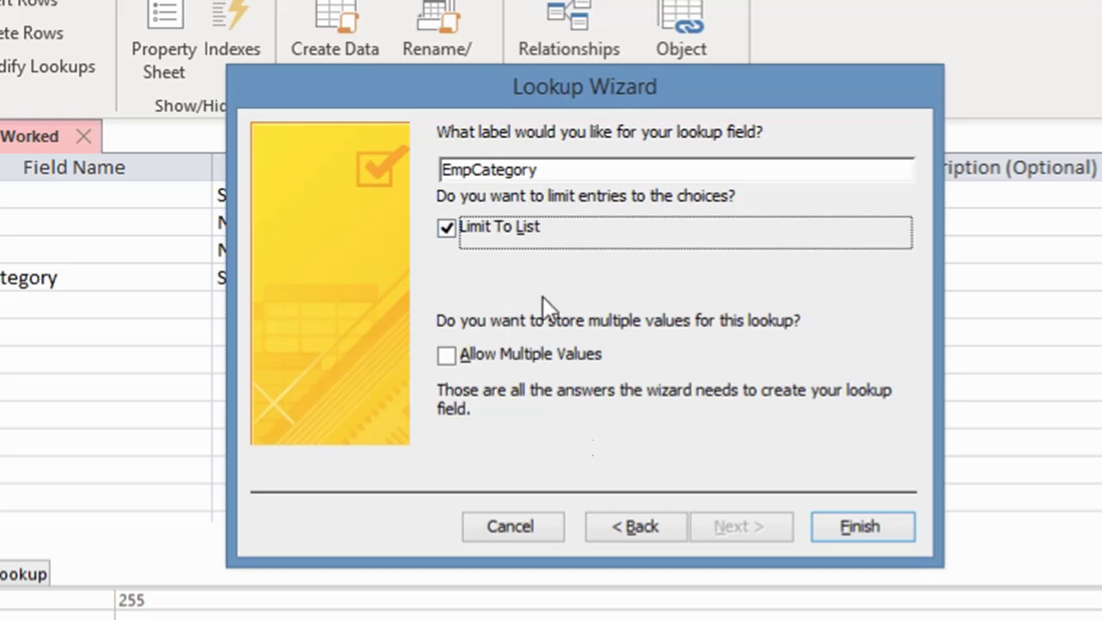
{"action": "left_click", "coordinate": [862, 525]}
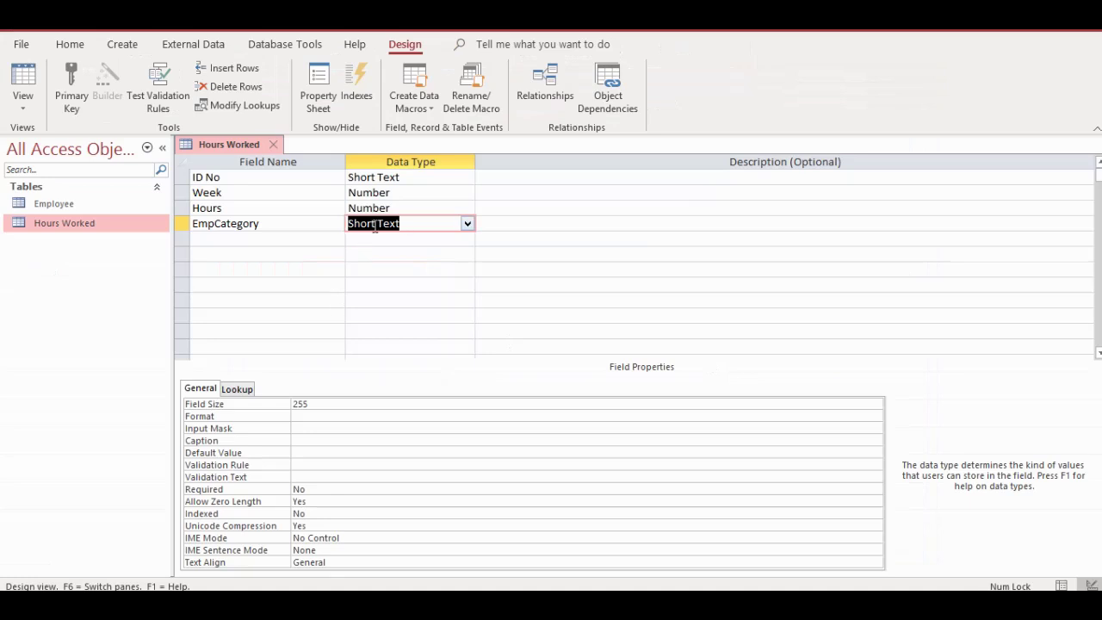
Step: Change EmpCategory's field size from 255 to 40 and save the table design
{"action": "scroll", "coordinate": [369, 310], "scroll_direction": "down", "scroll_amount": 1}
{"action": "scroll", "coordinate": [366, 312], "scroll_direction": "up", "scroll_amount": 1}
{"action": "left_click", "coordinate": [323, 405]}
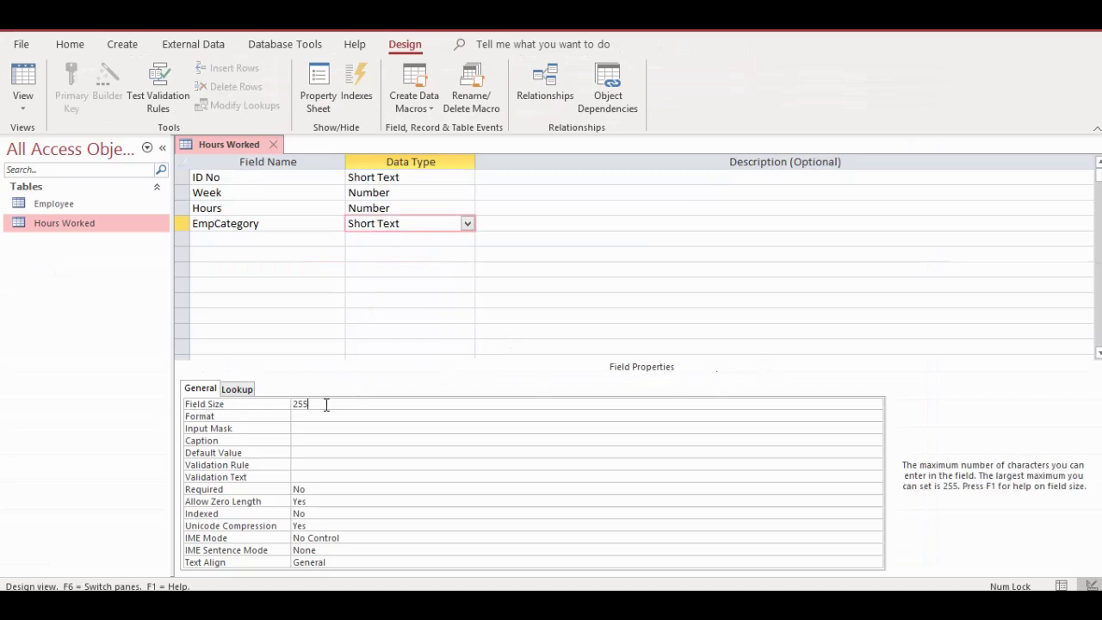
{"action": "key", "text": "BackSpace"}
{"action": "key", "text": "BackSpace"}
{"action": "right_click", "coordinate": [225, 144]}
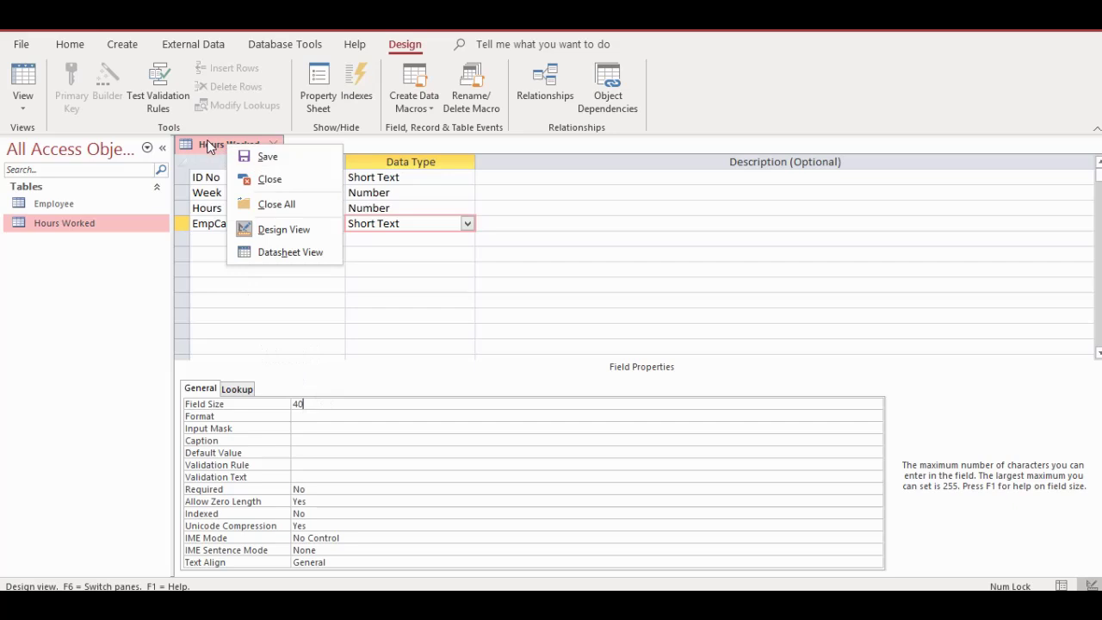
{"action": "left_click", "coordinate": [249, 152]}
{"action": "right_click", "coordinate": [245, 151]}
Step: Return to Datasheet View, autofit the EmpCategory column, and select the first record's EmpCategory cell
{"action": "left_click", "coordinate": [300, 257]}
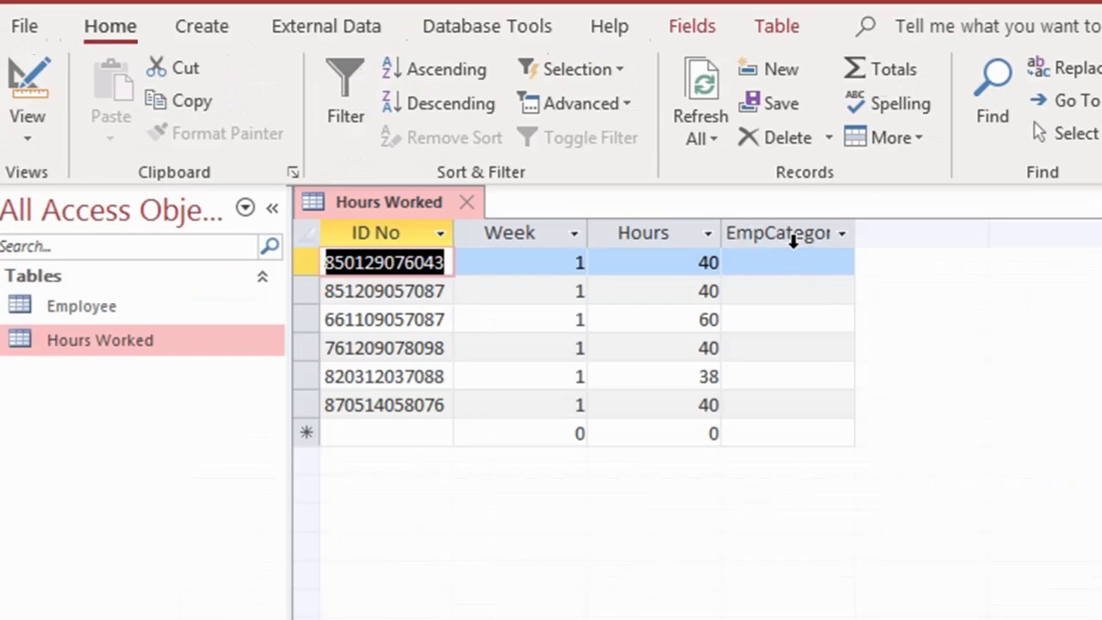
{"action": "left_click", "coordinate": [793, 234]}
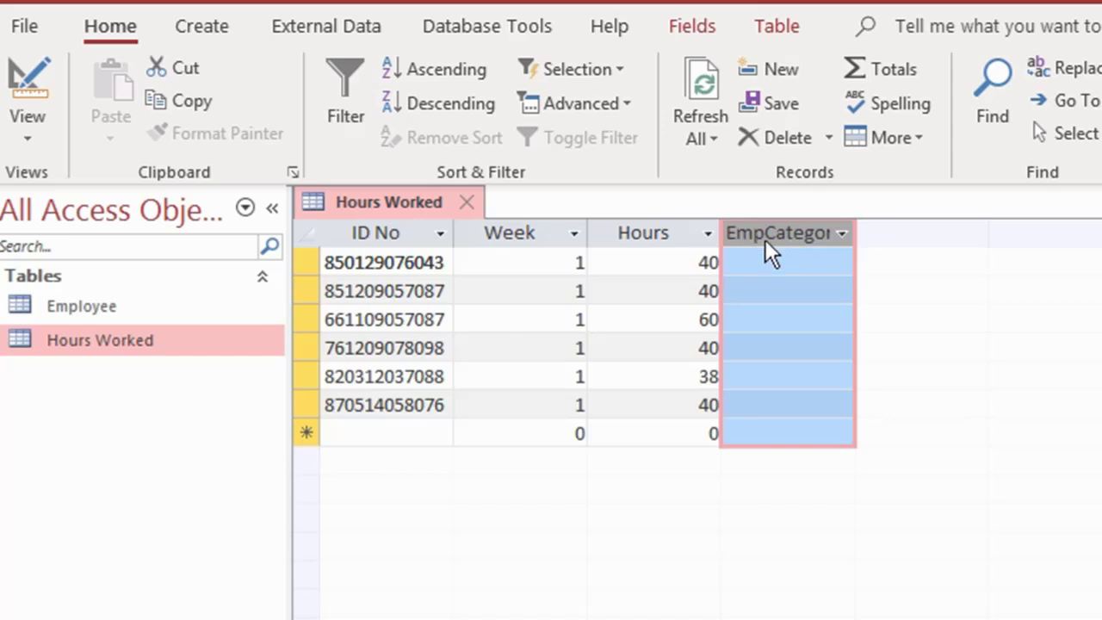
{"action": "double_click", "coordinate": [856, 232]}
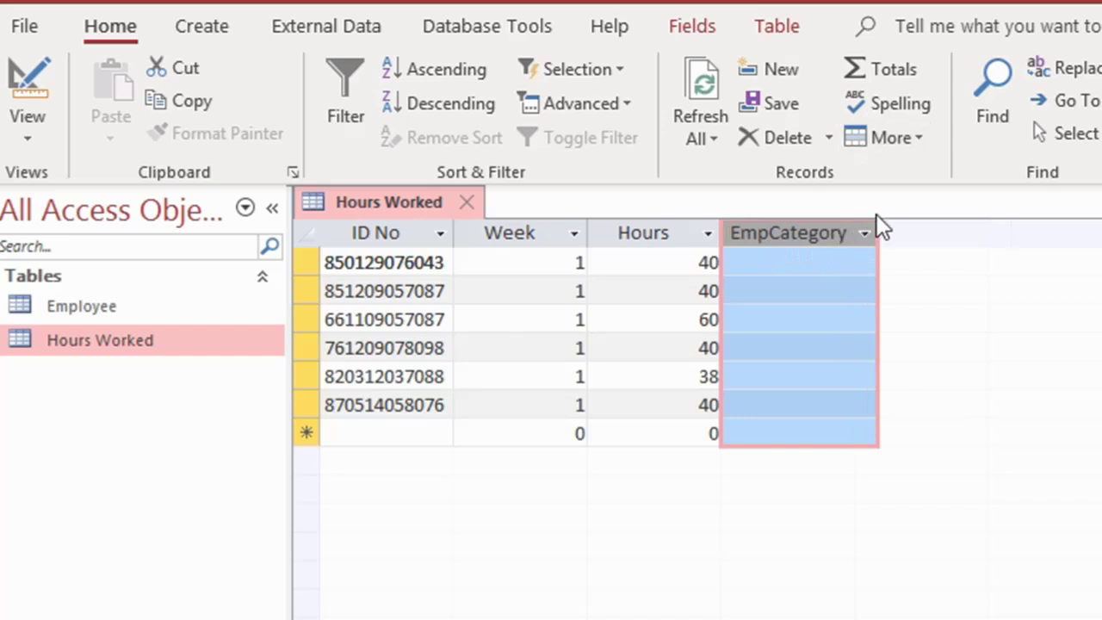
{"action": "left_click", "coordinate": [374, 262]}
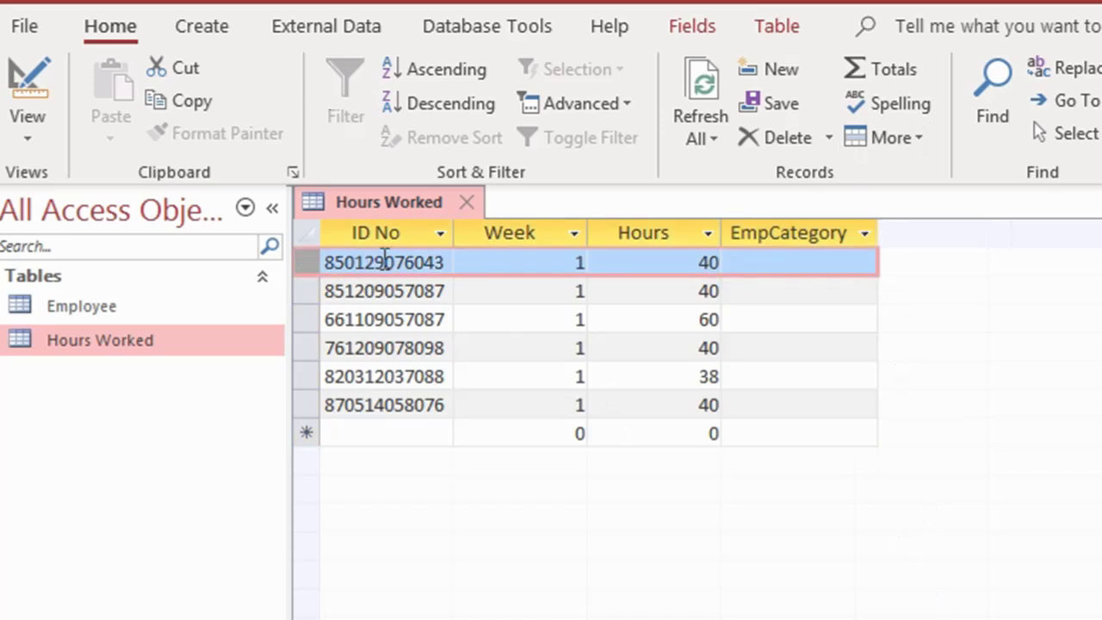
{"action": "left_click", "coordinate": [419, 263]}
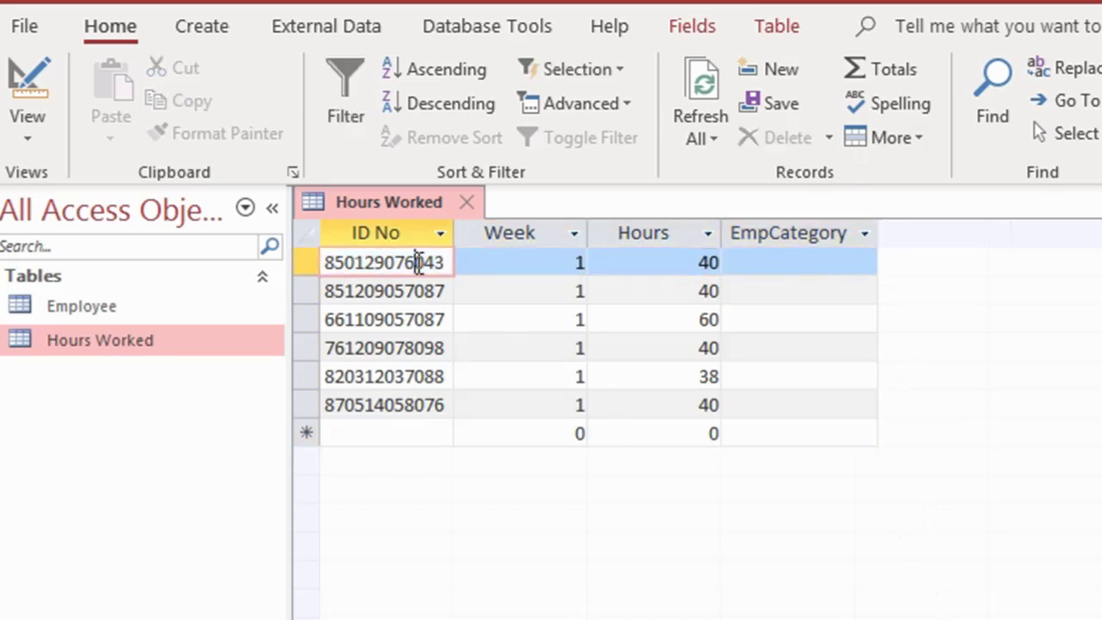
{"action": "left_click", "coordinate": [812, 264]}
Step: Pick Salaried from the EmpCategory dropdown for the first record
{"action": "left_click", "coordinate": [861, 268]}
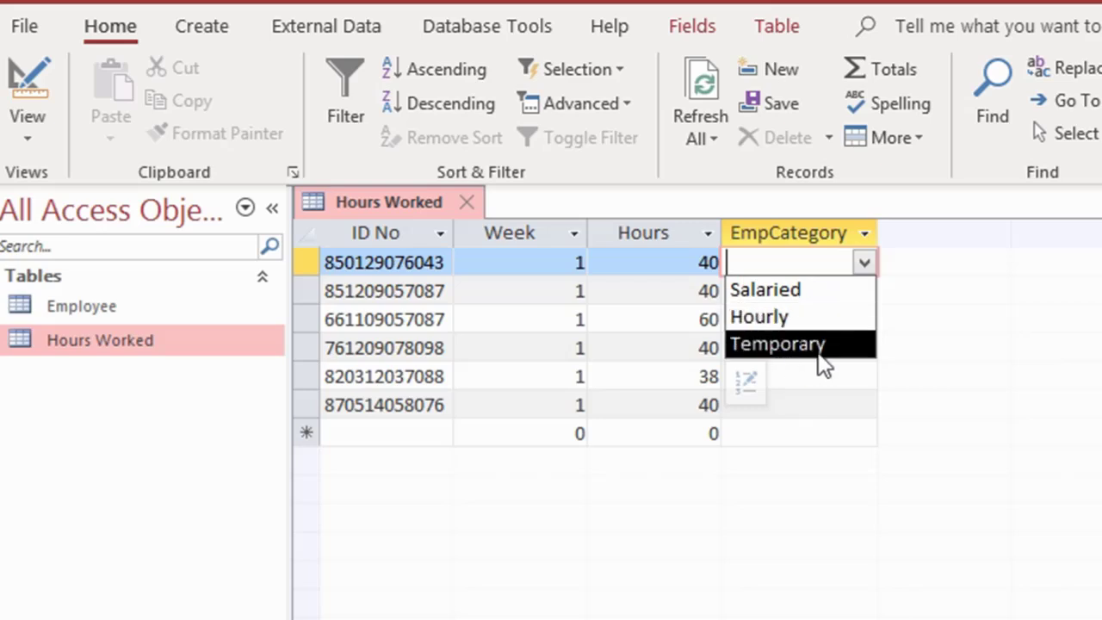
{"action": "left_click", "coordinate": [816, 297]}
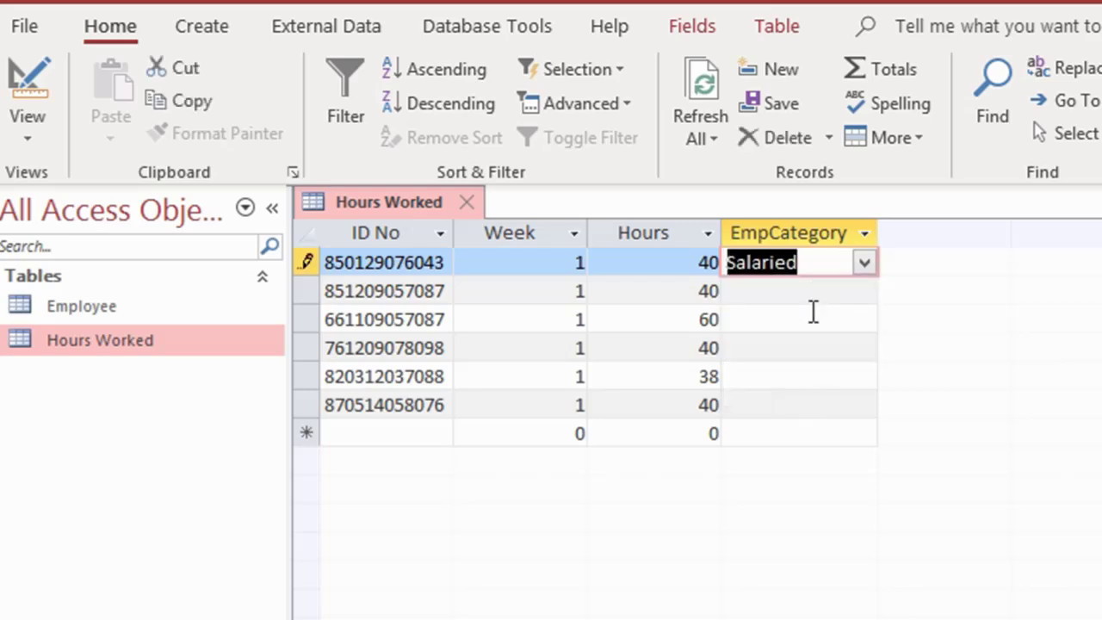
{"action": "left_click", "coordinate": [862, 293]}
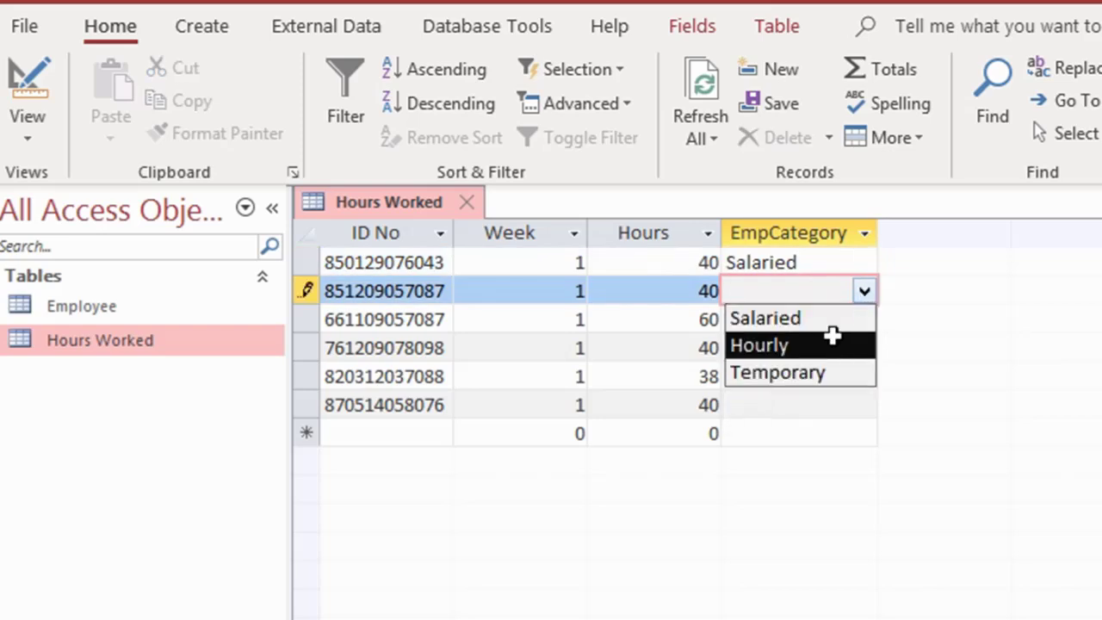